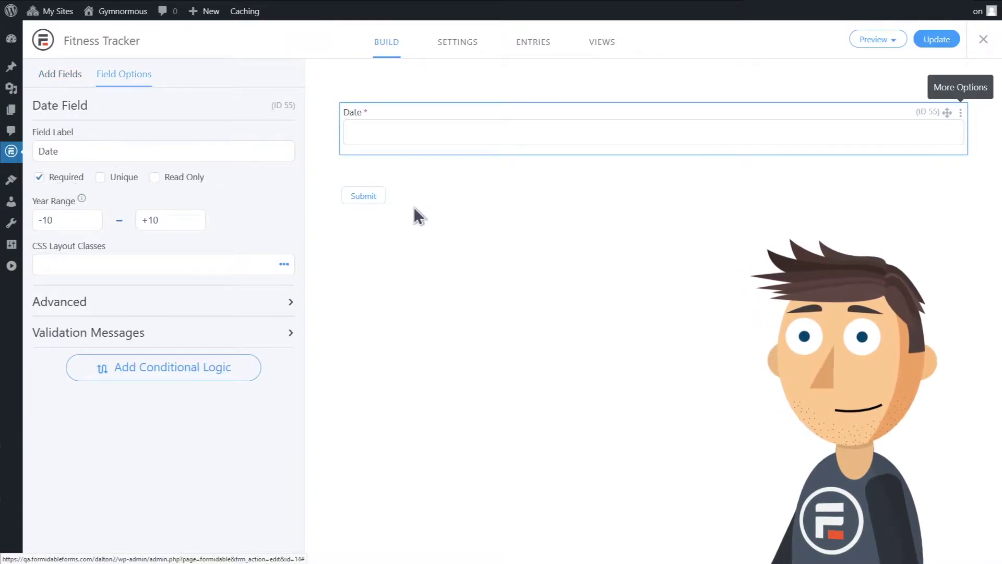
Add a Number field below the Date field and label it "Weight"
left_click(75, 74)
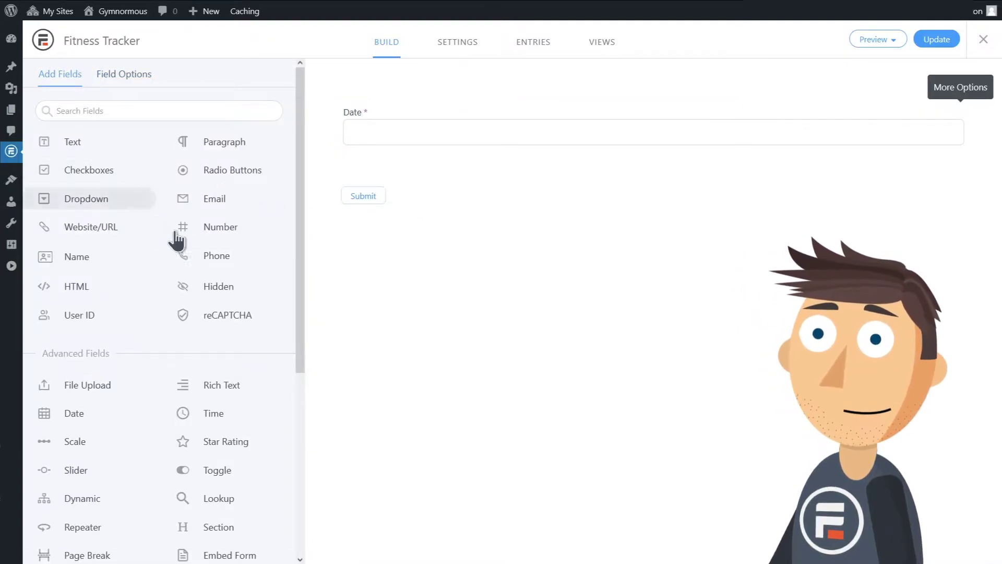
left_click_drag(224, 230, 492, 175)
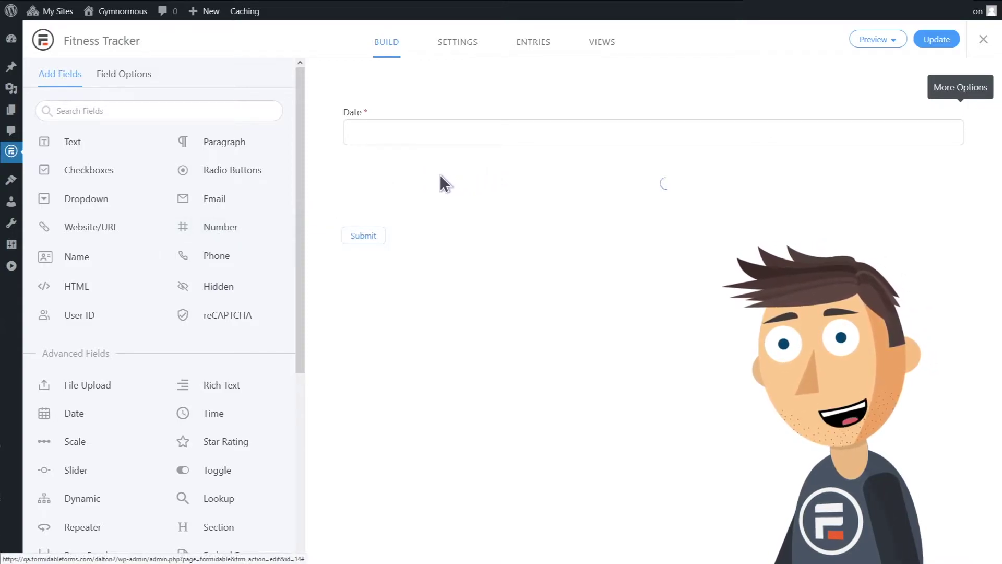
left_click(403, 179)
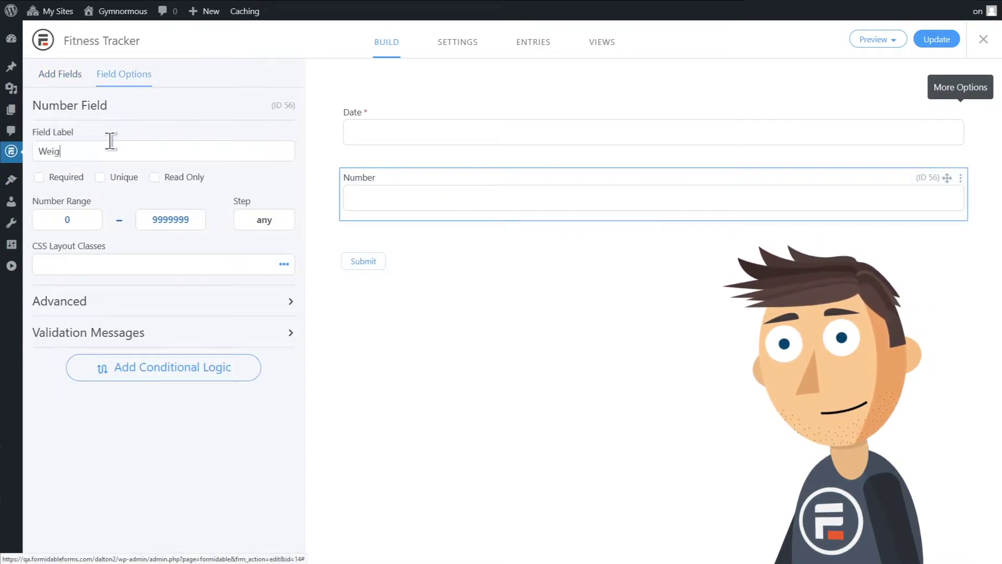
Add a Slider field below Weight, set its range maximum to 10 and label it "Chocolate Bars Eaten"
left_click(73, 76)
left_click_drag(108, 472, 468, 233)
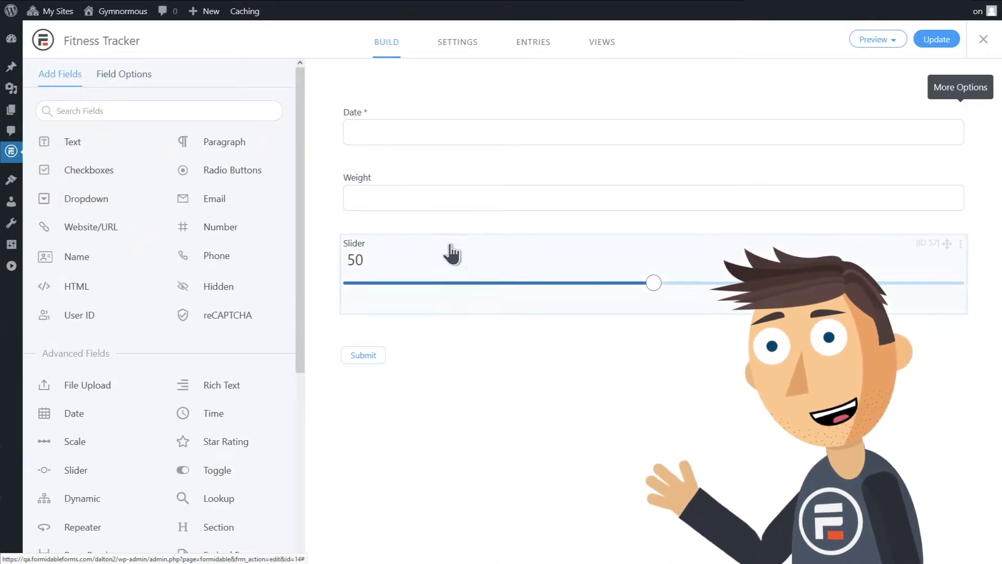
left_click(450, 249)
double_click(162, 219)
type("10")
double_click(88, 149)
type("Chocolate E")
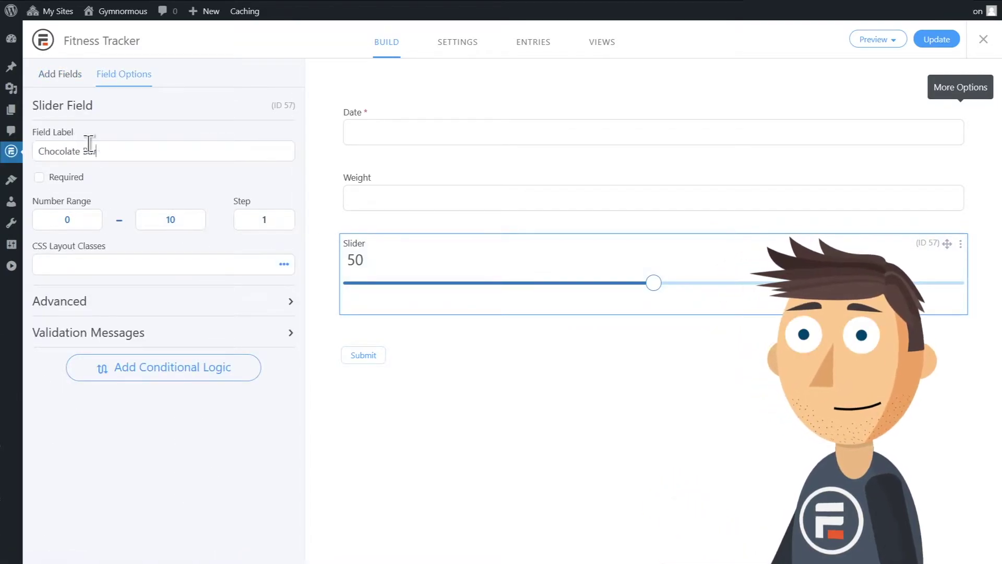
type("ars Eaten")
Add a User ID field below the Chocolate Bars Eaten slider and save the form
left_click(59, 74)
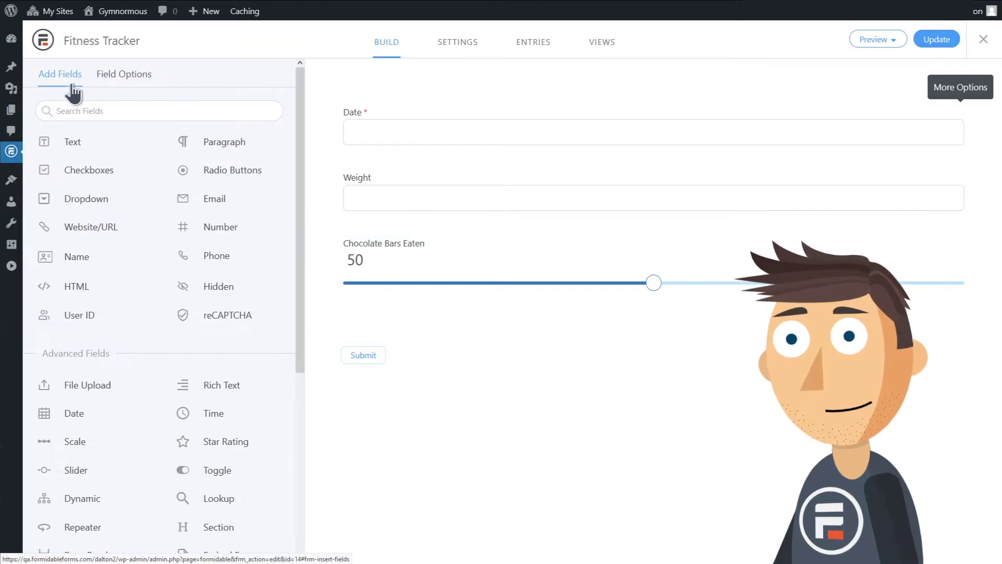
scroll(196, 282, "down", 3)
scroll(198, 276, "up", 1)
scroll(201, 271, "up", 1)
left_click_drag(108, 316, 449, 325)
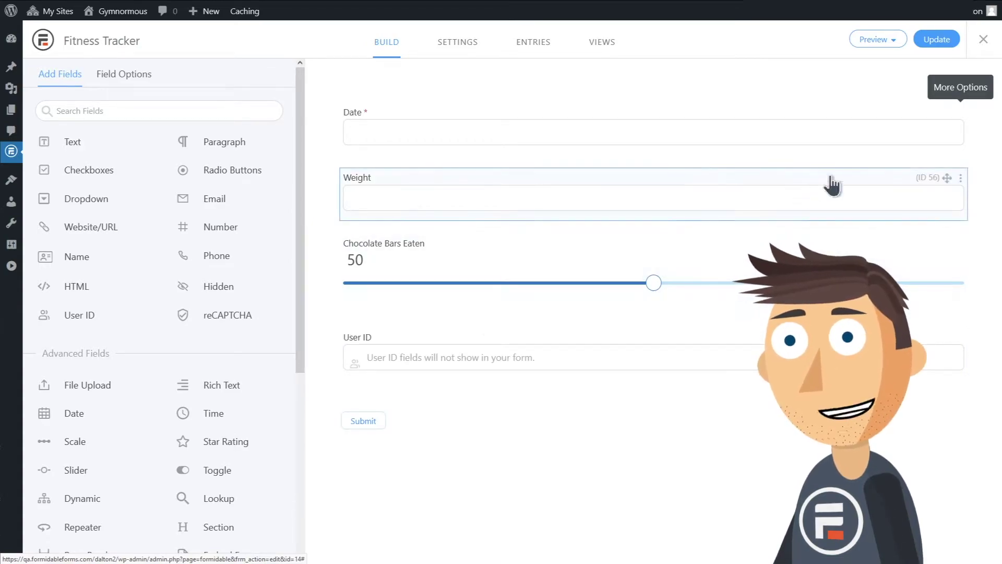
left_click(945, 43)
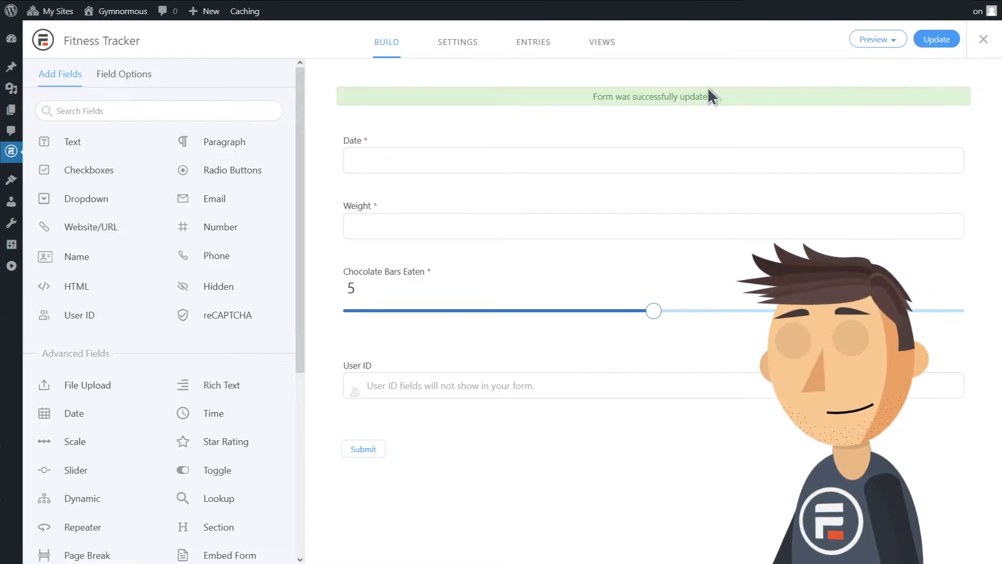
Create a new WordPress page titled "Test"
mouse_move(16, 157)
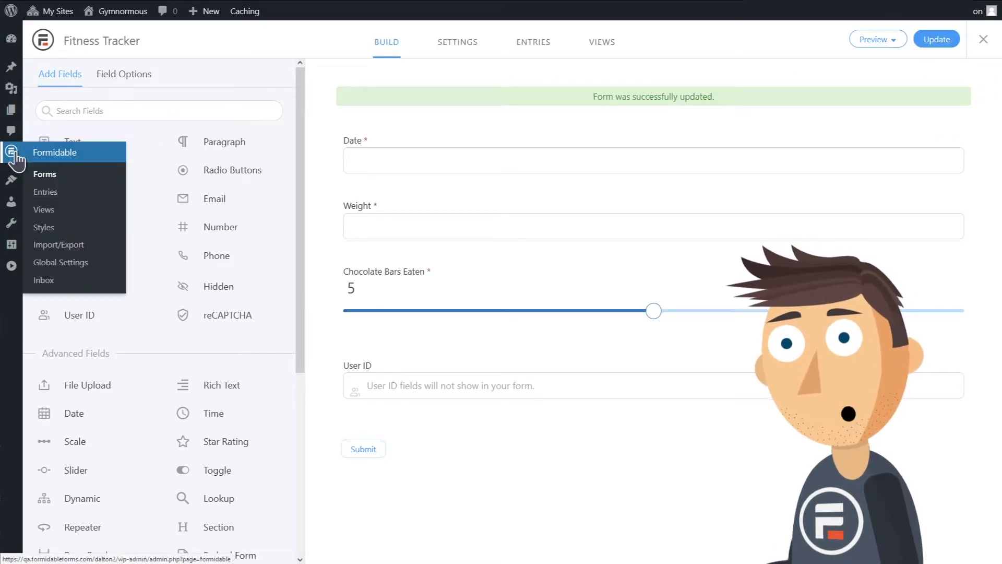
mouse_move(14, 117)
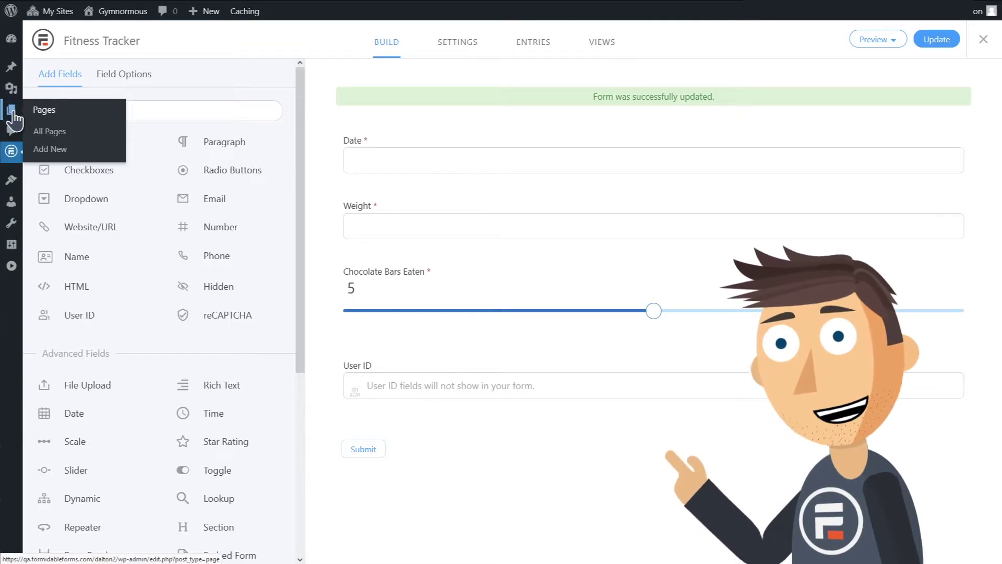
left_click(52, 131)
left_click(186, 42)
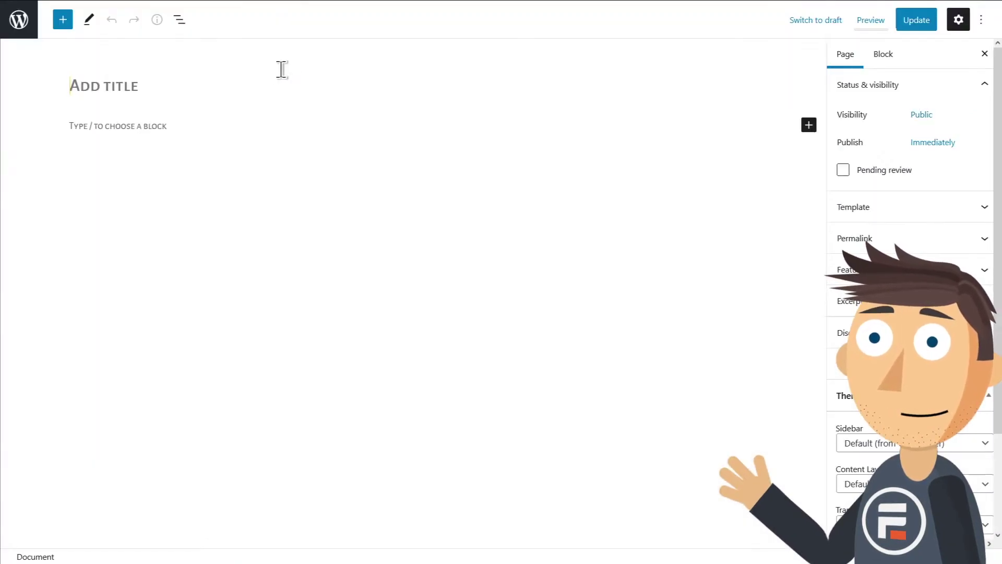
type("Test")
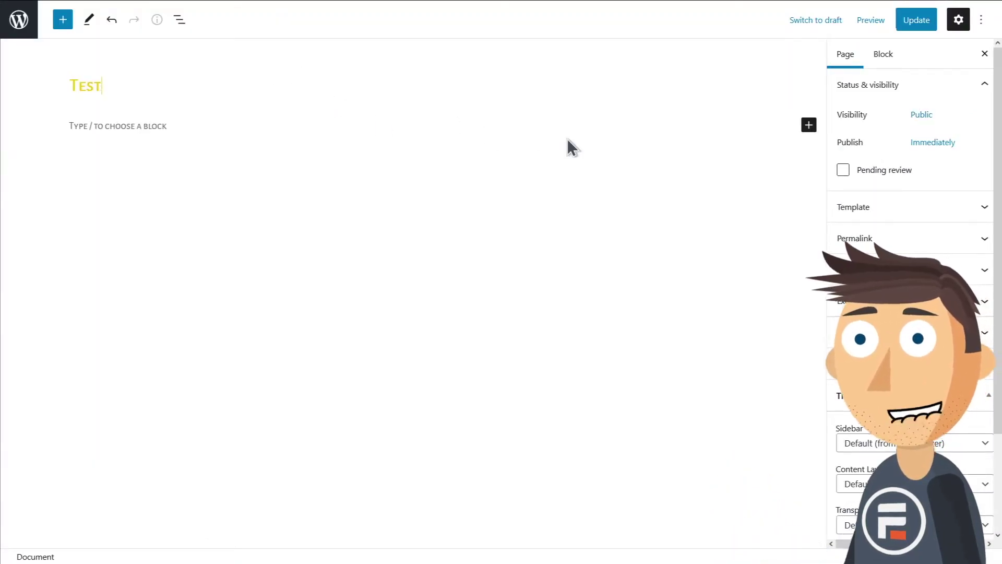
Insert a Formidable Forms block on the page and have it display the Fitness Tracker form
left_click(809, 128)
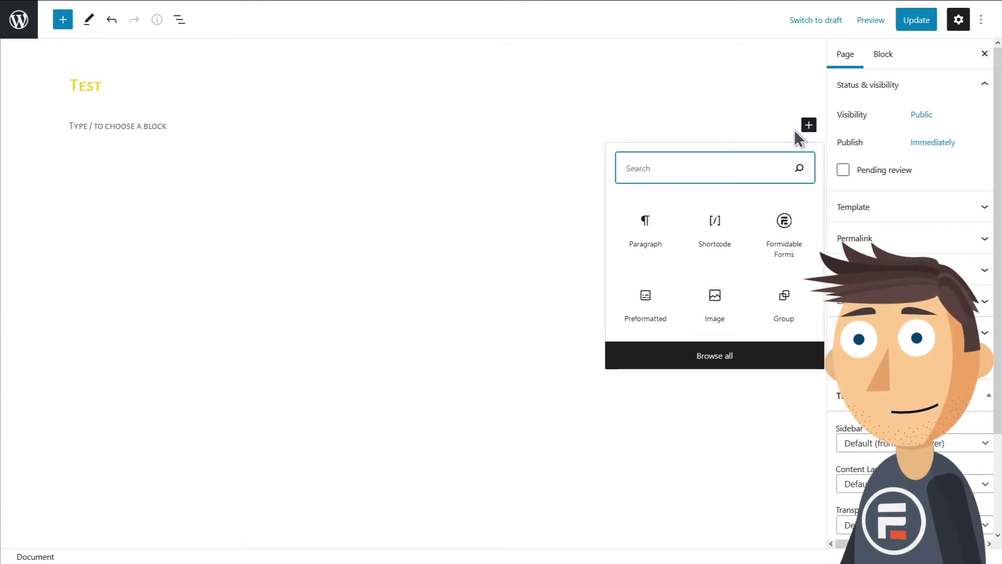
left_click(776, 235)
left_click(432, 266)
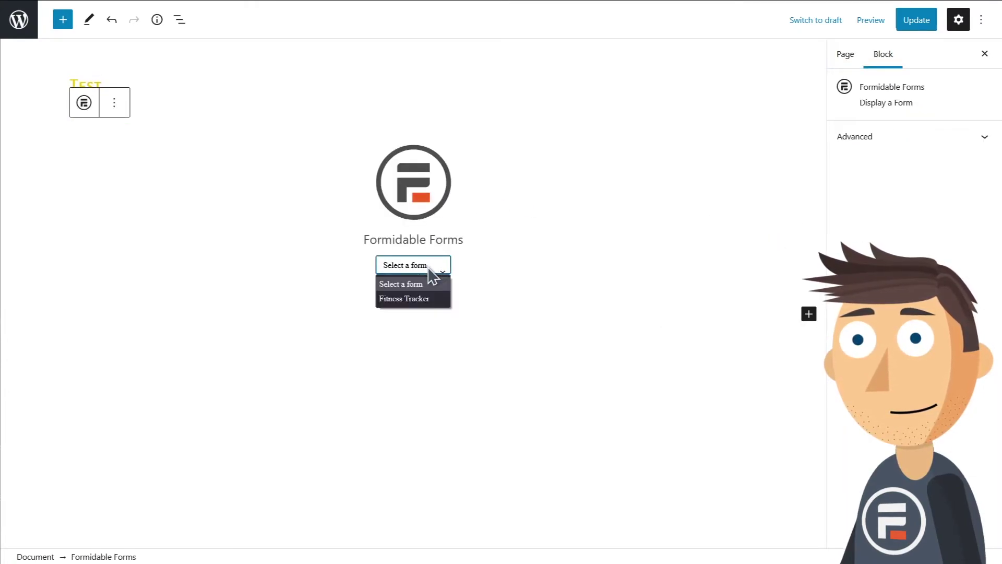
left_click(420, 298)
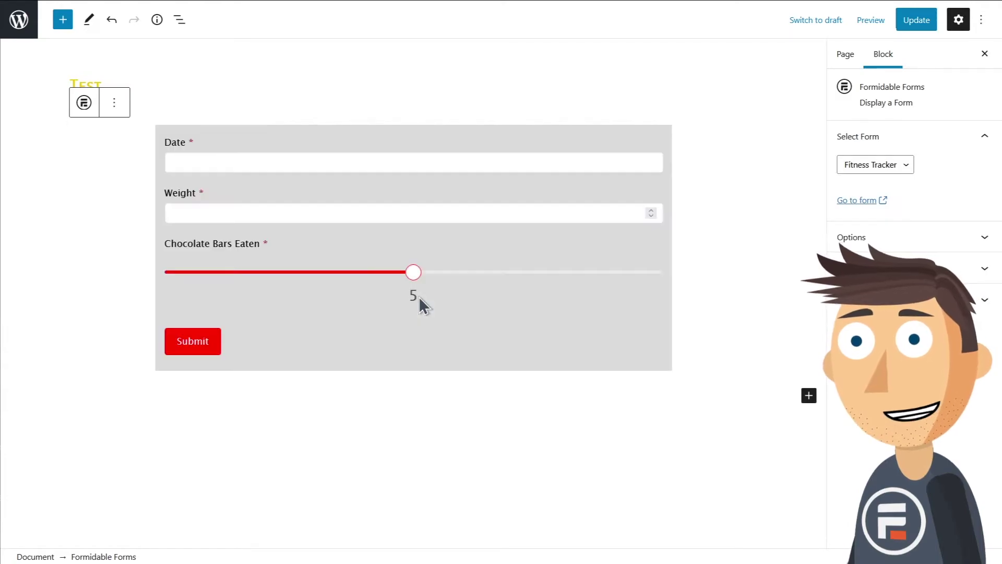
Add a Shortcode block below the form containing [frm-graph fields="x" x_axis="x" type="line" title="Weight Tracking" data_type="total"]
left_click(809, 396)
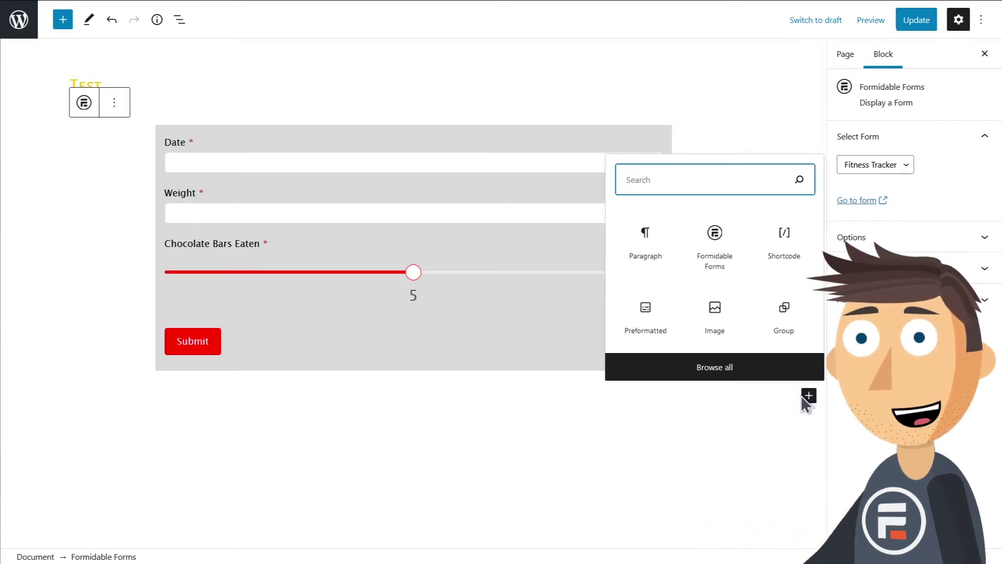
left_click(784, 247)
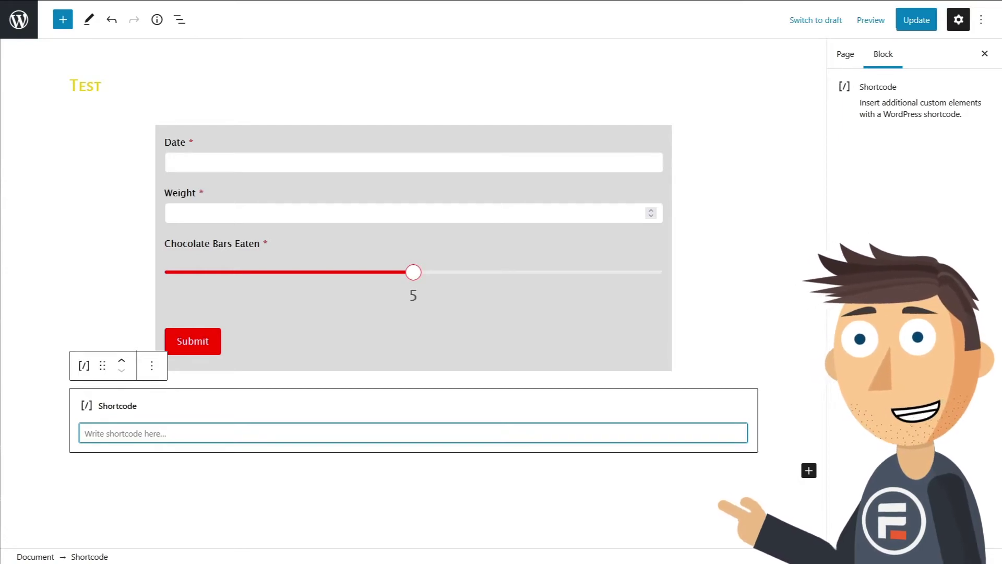
left_click(94, 433)
type("[frm-graph fields=\"x\" x_axis=\"x\" type=\"line\" title=\"Weight Tracking\" data_type=\"total\"]")
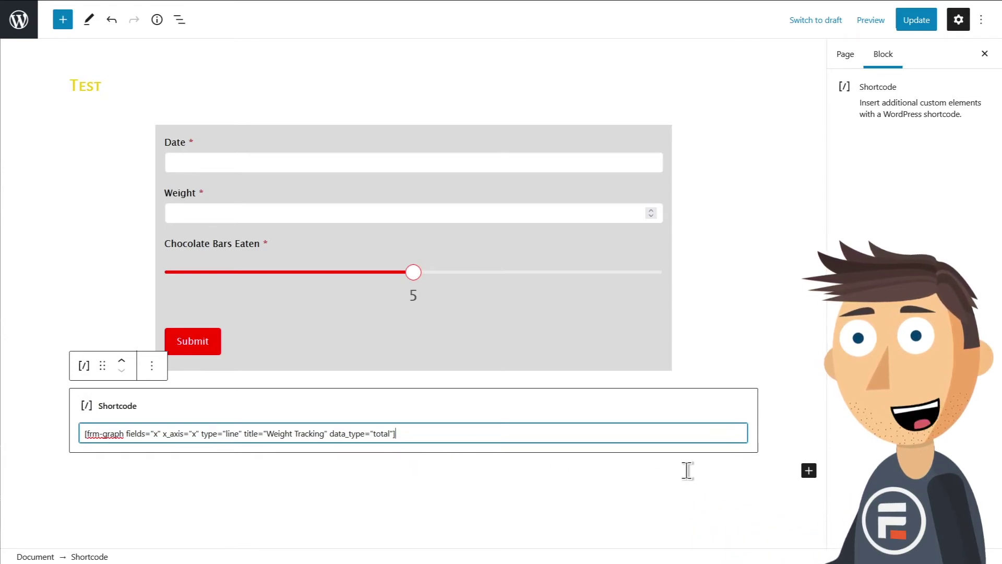
Add a second Shortcode block containing [frm-graph fields="x" x_axis="x" type="bar" title="Chocolate Bars" y_min="0" y_max="10" data_type="total"]
left_click(810, 471)
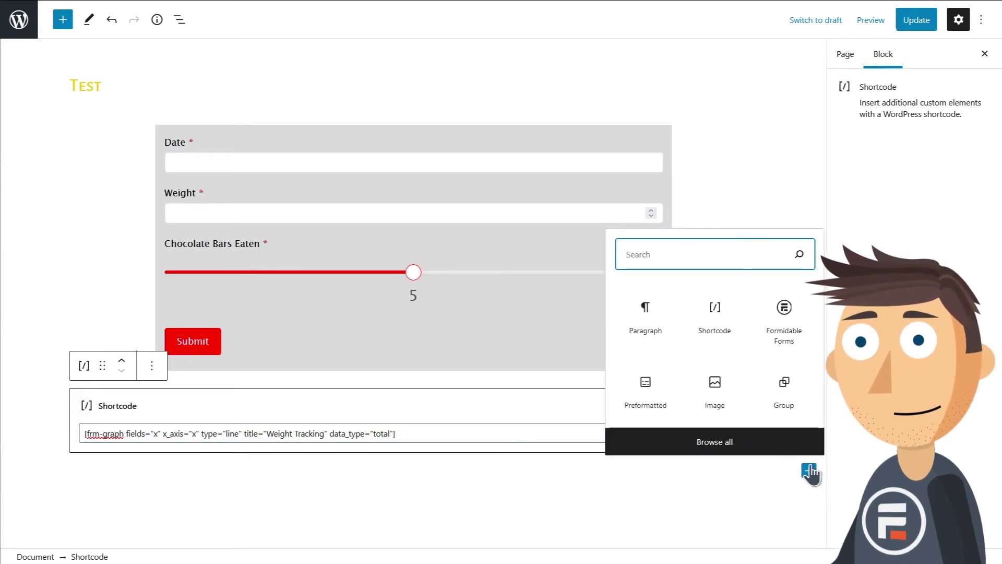
left_click(725, 313)
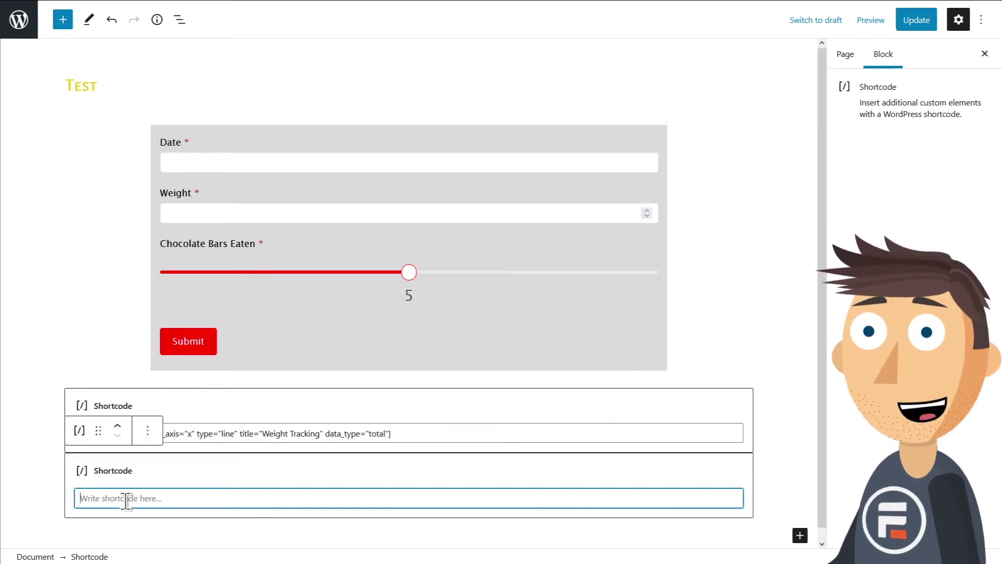
type("[frm-graph fields=\"x\" x_axis=\"x\" type=\"bar\" title=\"Chocolate Bars\" y_min=\"0\" y_max=\"10\" data_type=\"total\"]")
left_click(161, 538)
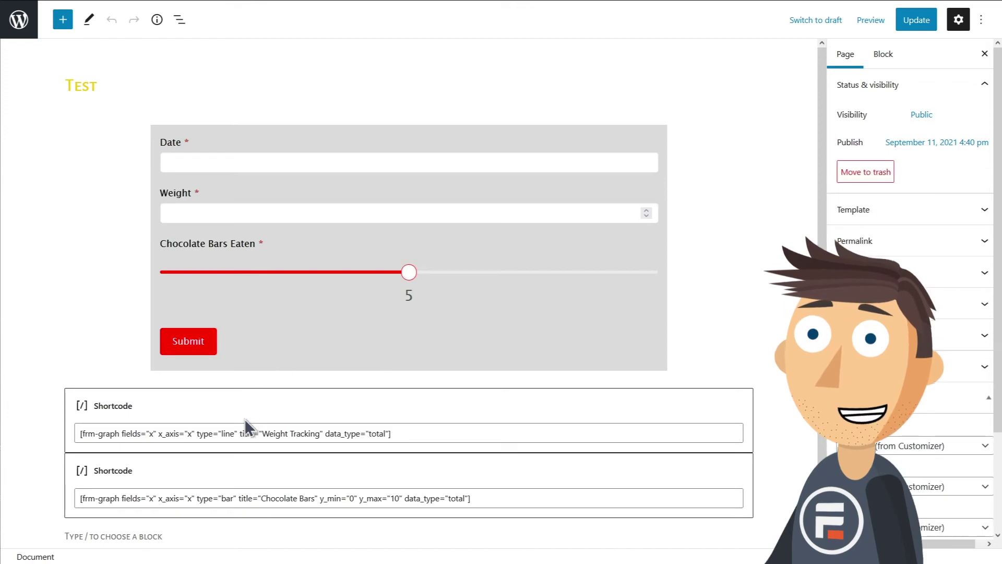
Set x_axis to 55 in both shortcodes, fields to the Weight field's ID in the line graph and 57 in the bar graph, and update the page
left_click(193, 434)
type("55")
double_click(188, 498)
type("55")
left_click(152, 433)
type("34")
left_click(190, 498)
type("57")
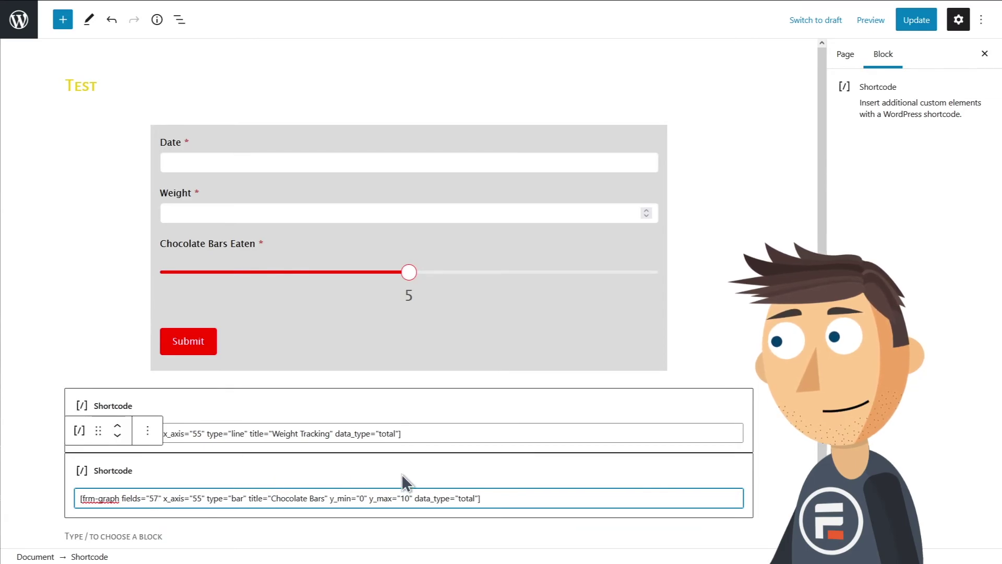
left_click(922, 24)
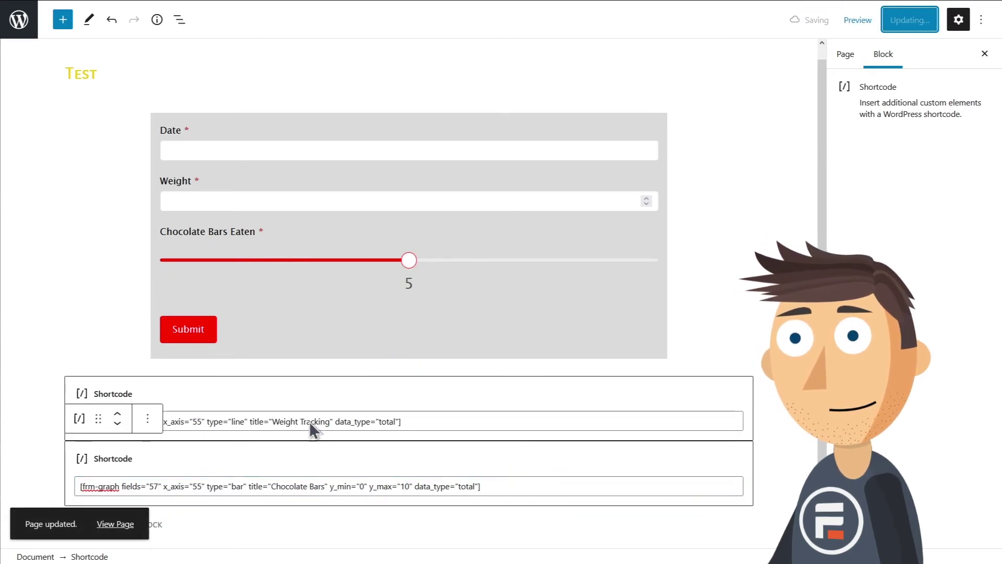
On the published page, submit an entry for September 6, 2021 with weight 215 and 2 chocolate bars, and review the graphs
left_click(99, 526)
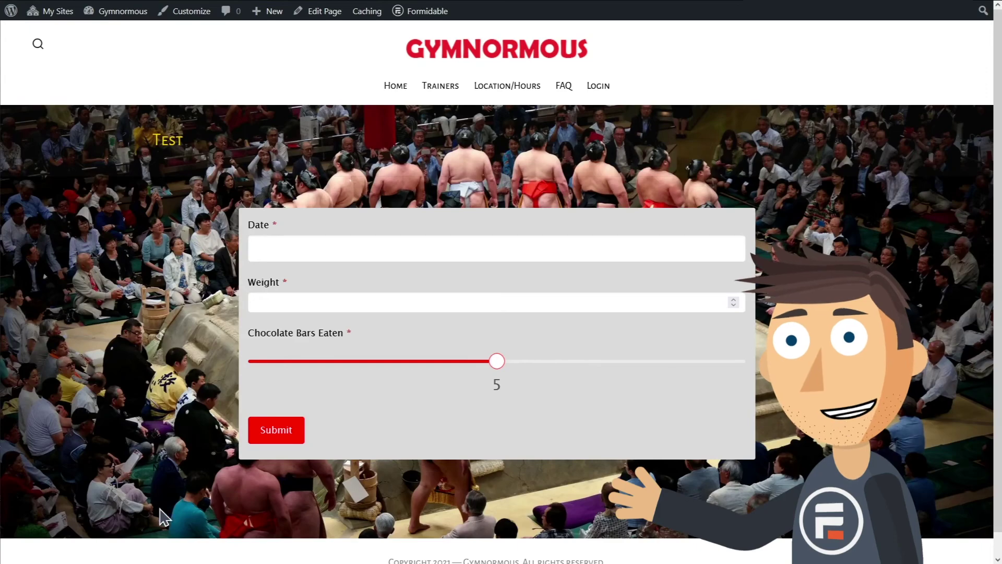
left_click(348, 248)
left_click(299, 377)
left_click(327, 301)
type("215")
left_click_drag(490, 372, 351, 364)
left_click(272, 428)
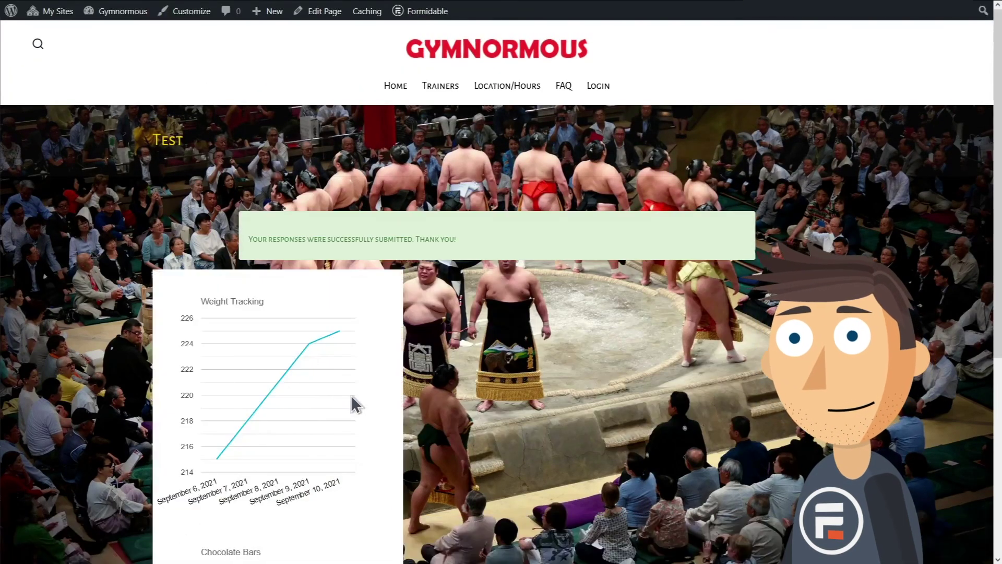
scroll(490, 386, "down", 1)
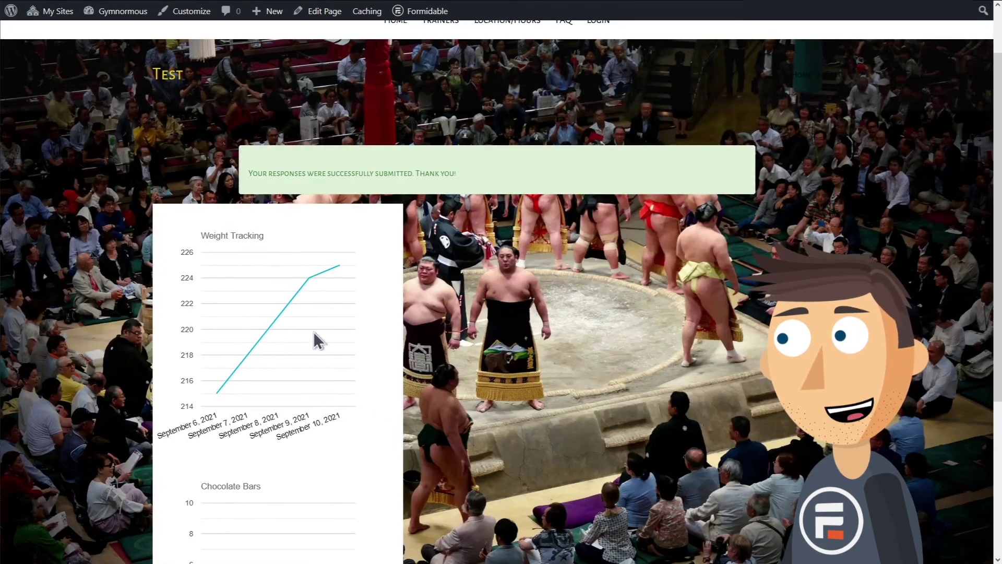
scroll(438, 352, "down", 3)
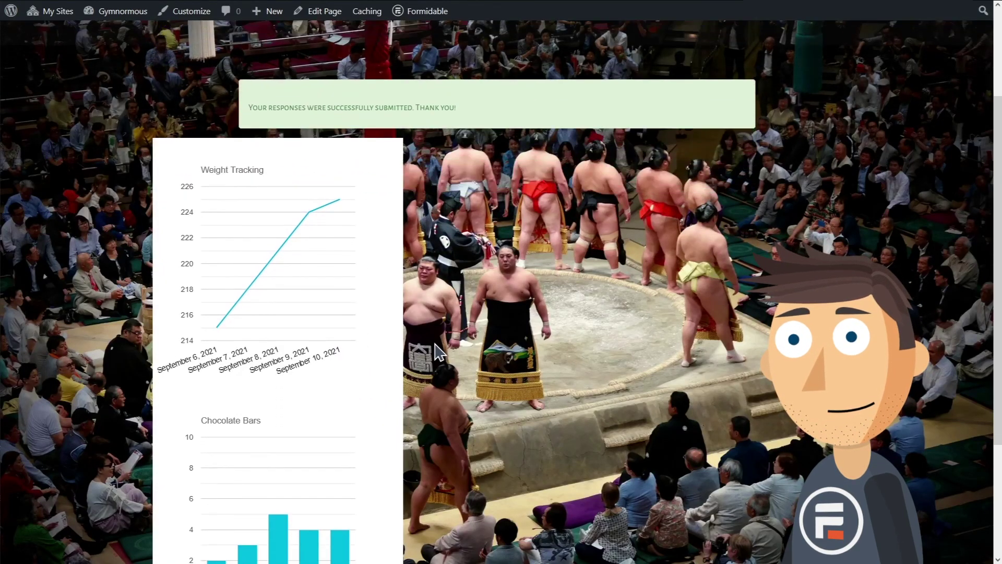